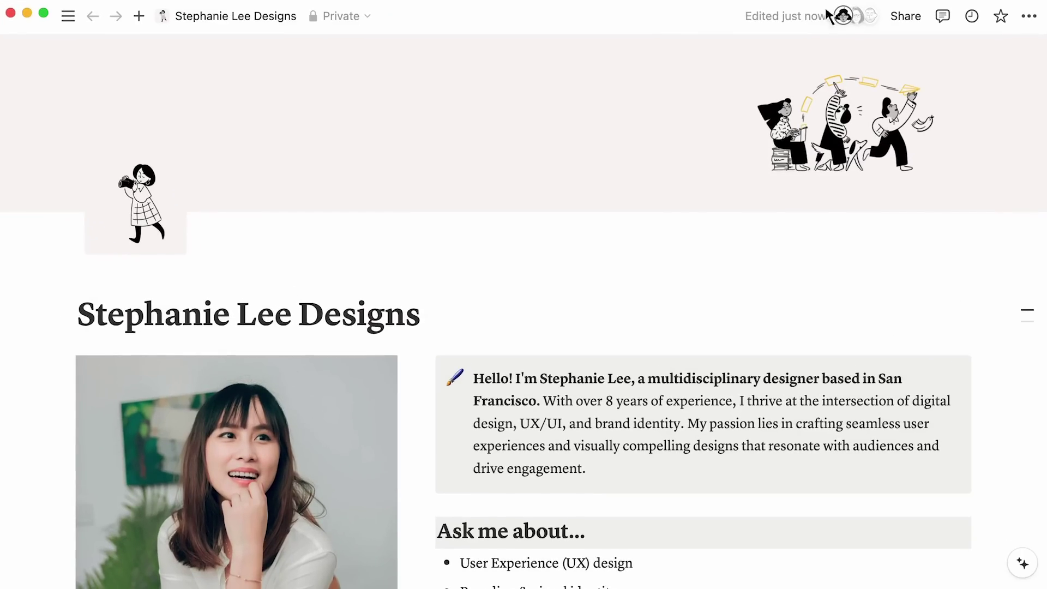
- Publish the Stephanie Lee Designs page to the web at stephanieleedesigns.notion.site
click(886, 19)
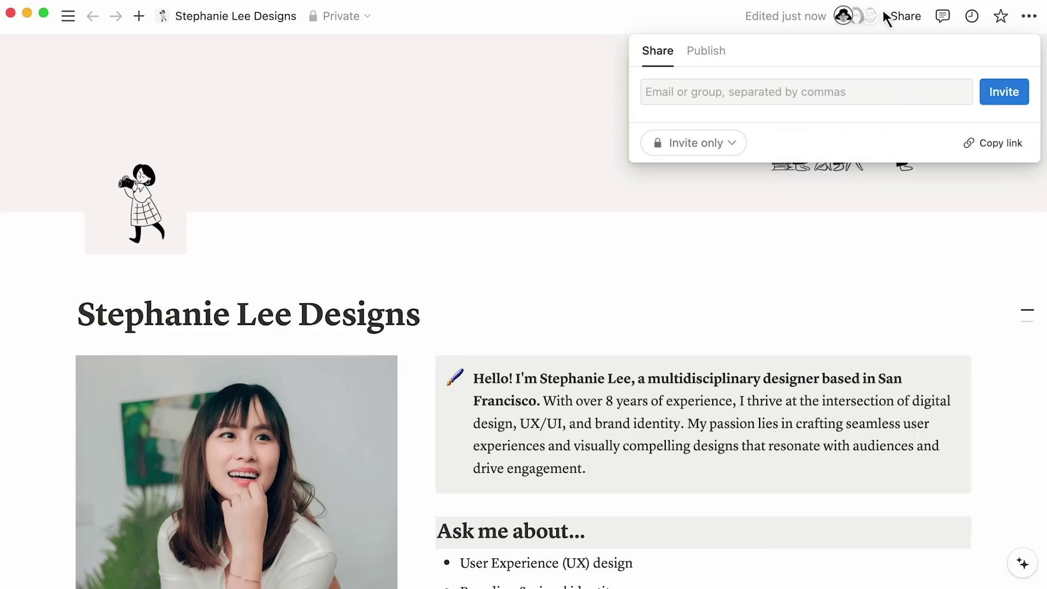
click(705, 50)
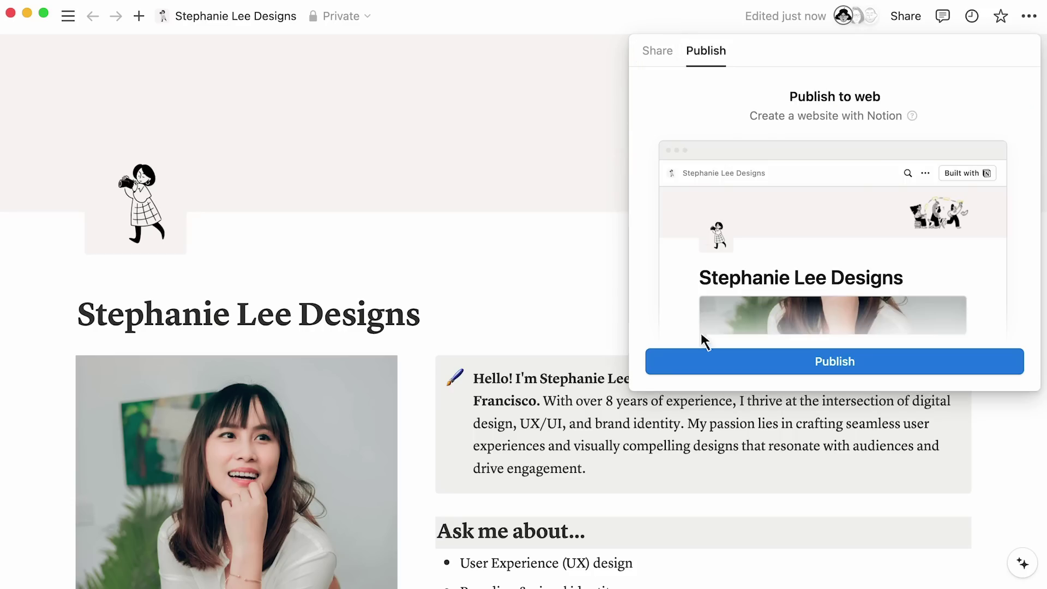
click(700, 357)
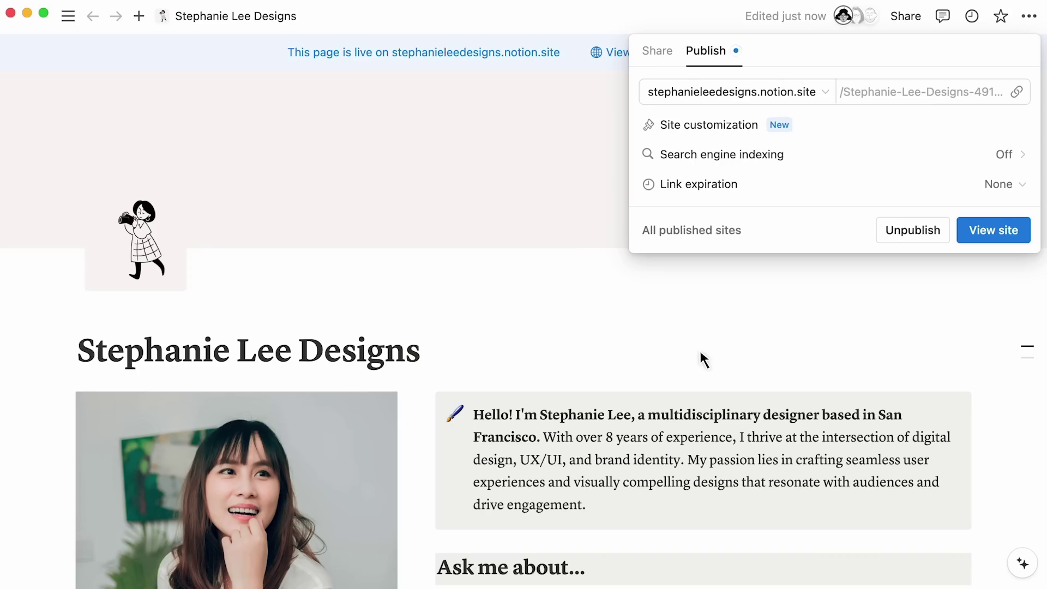
- Copy the published page link, review who has access, then go back to the publishing settings
click(1010, 92)
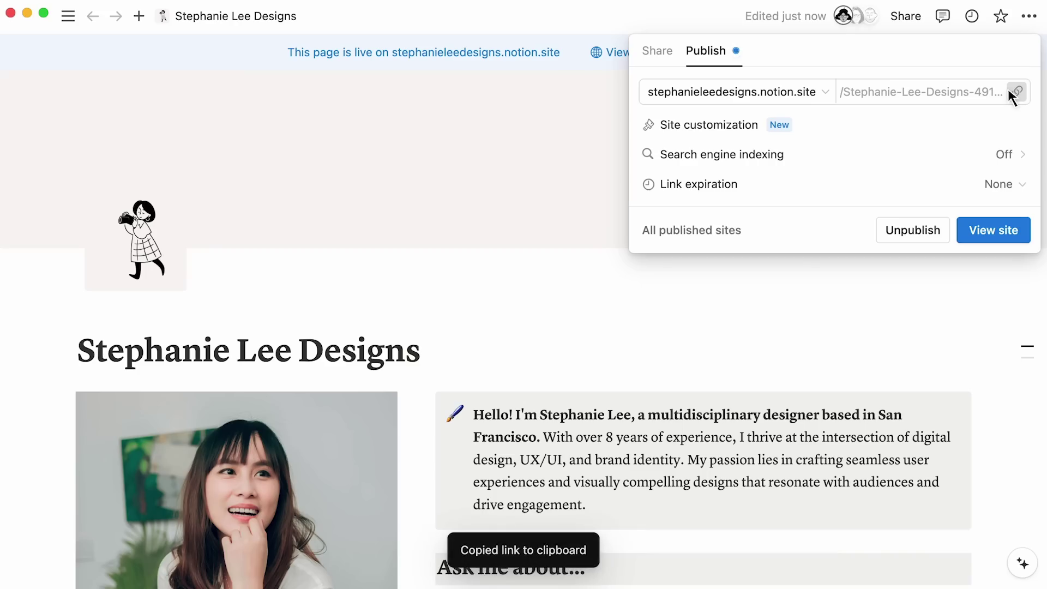
click(670, 49)
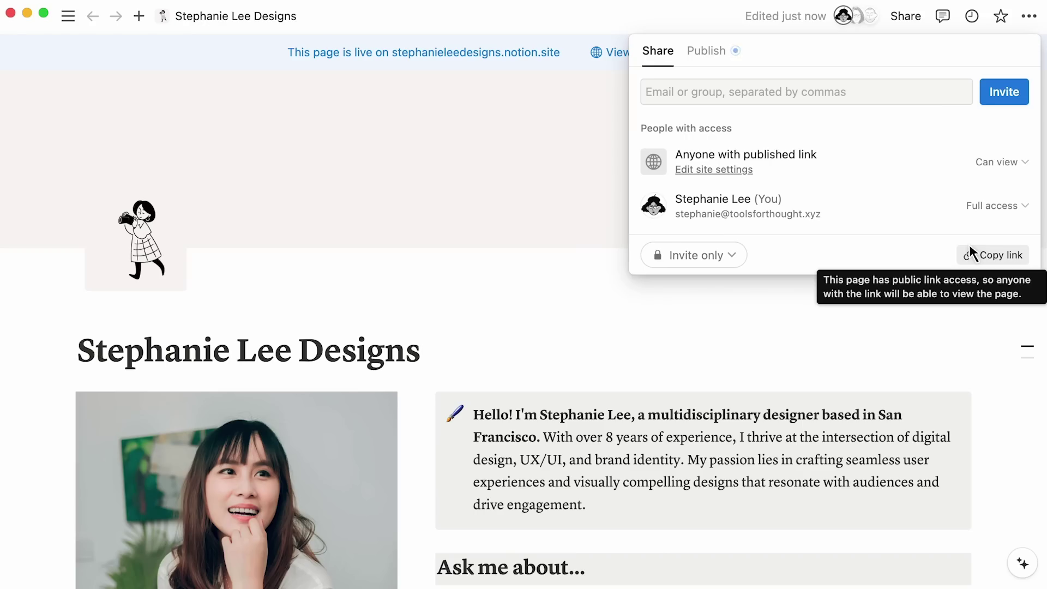
click(708, 52)
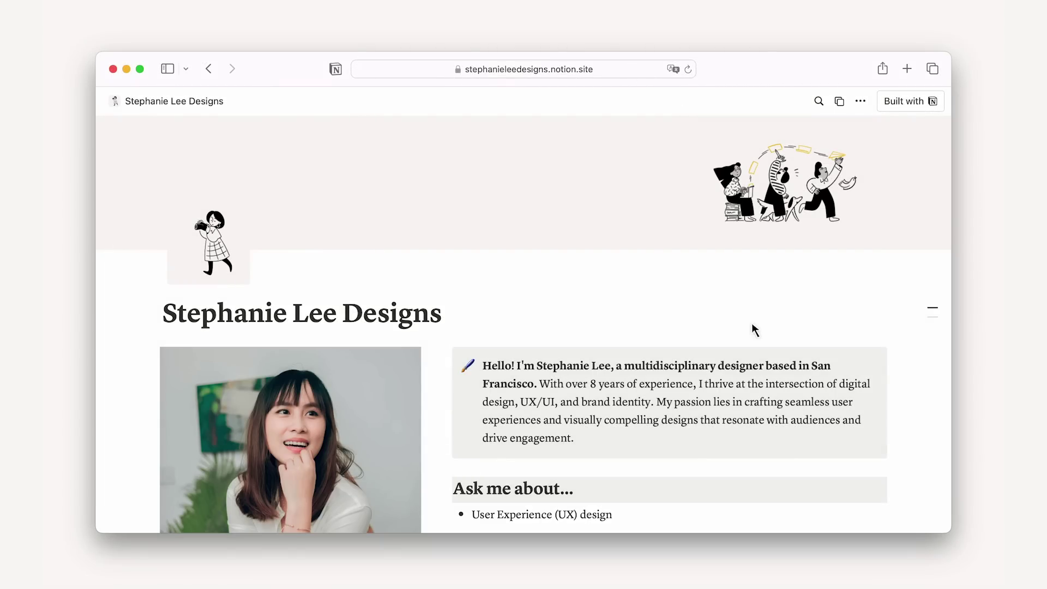
- Scroll through the live portfolio site in Safari and view the About me subpage
scroll(753, 326, down, 5)
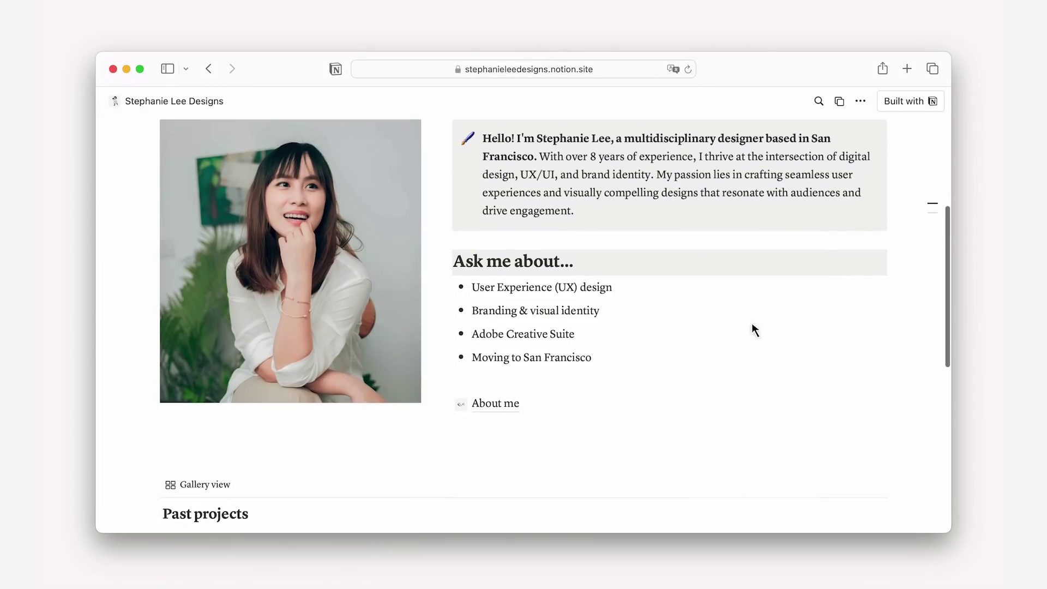
click(607, 401)
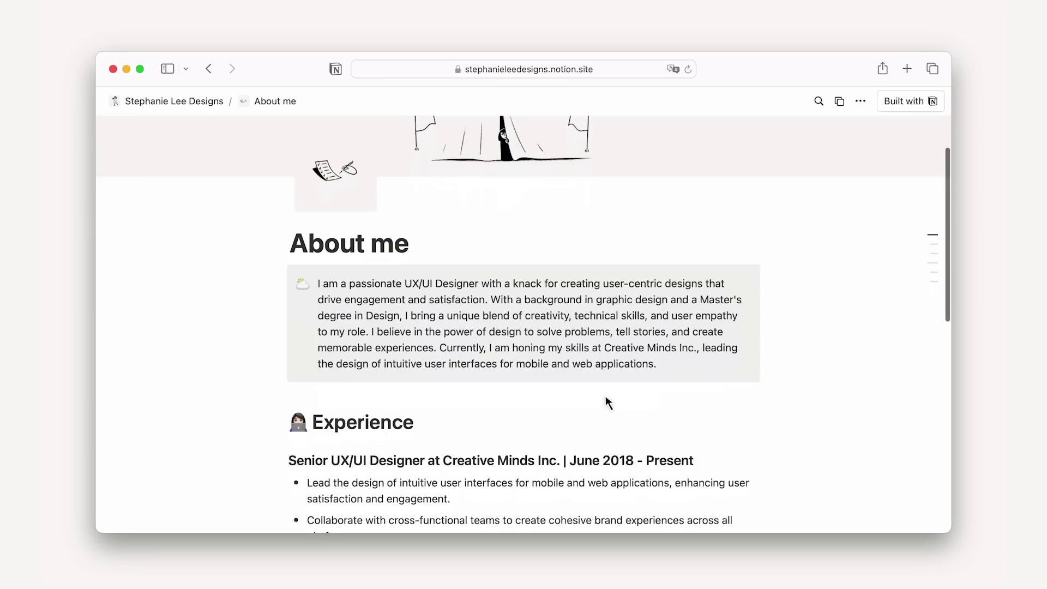
scroll(606, 402, down, 1)
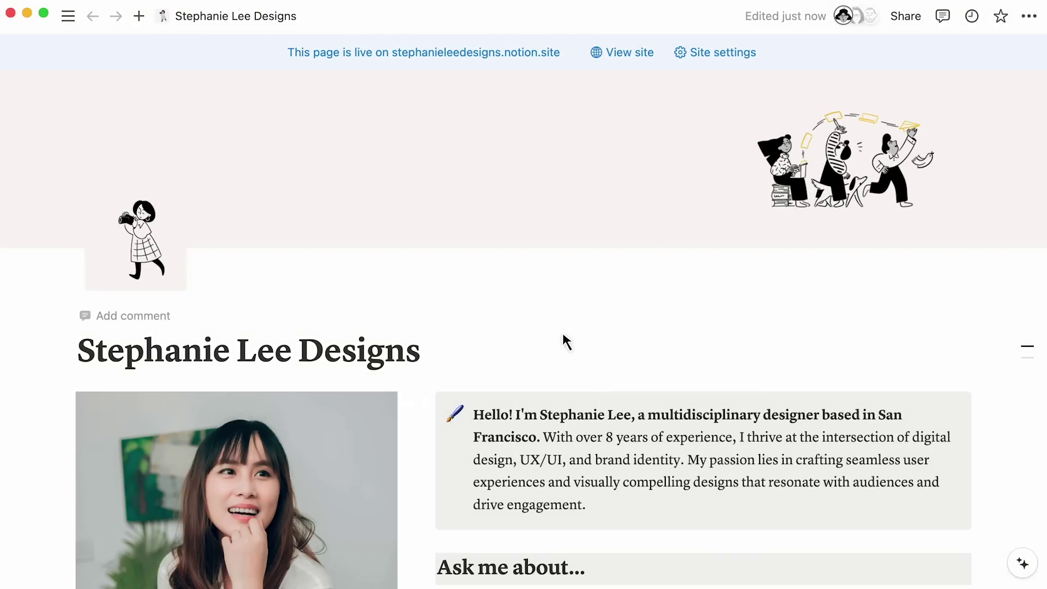
- Shorten the title to 'Stephanie Lee Design', reopen publishing settings, and show the workspace sidebar
key(BackSpace)
click(903, 14)
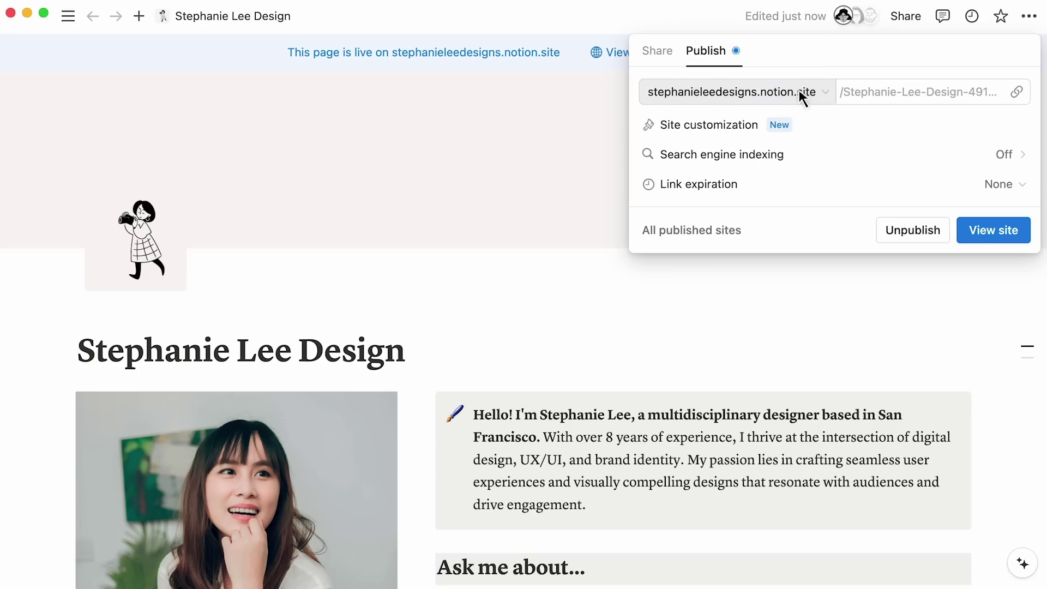
key(super+backslash)
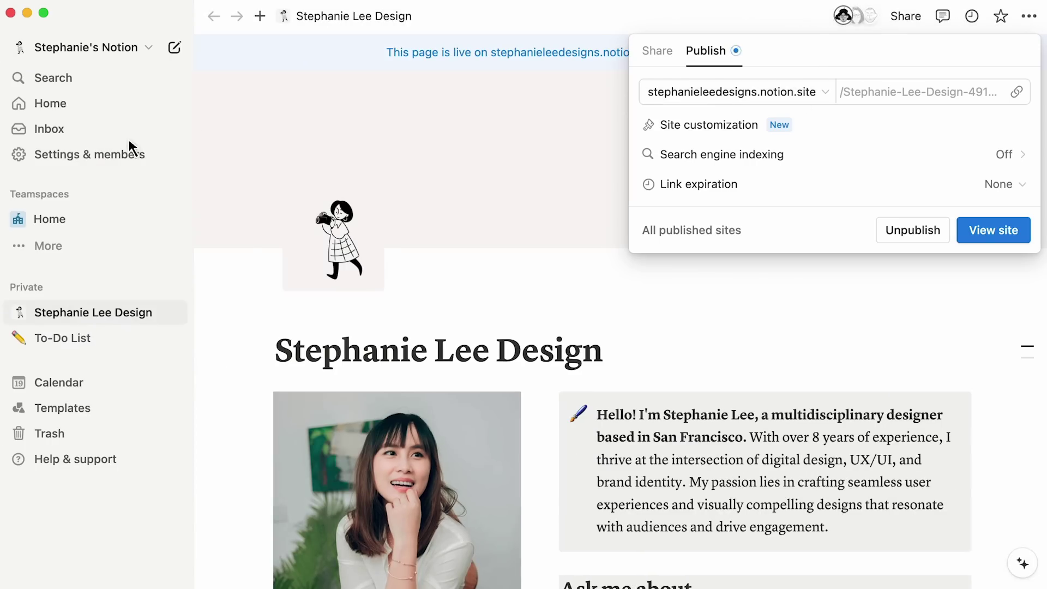
- Create the free Notion domain stephanieleecooks.notion.site under Settings > Sites
click(129, 143)
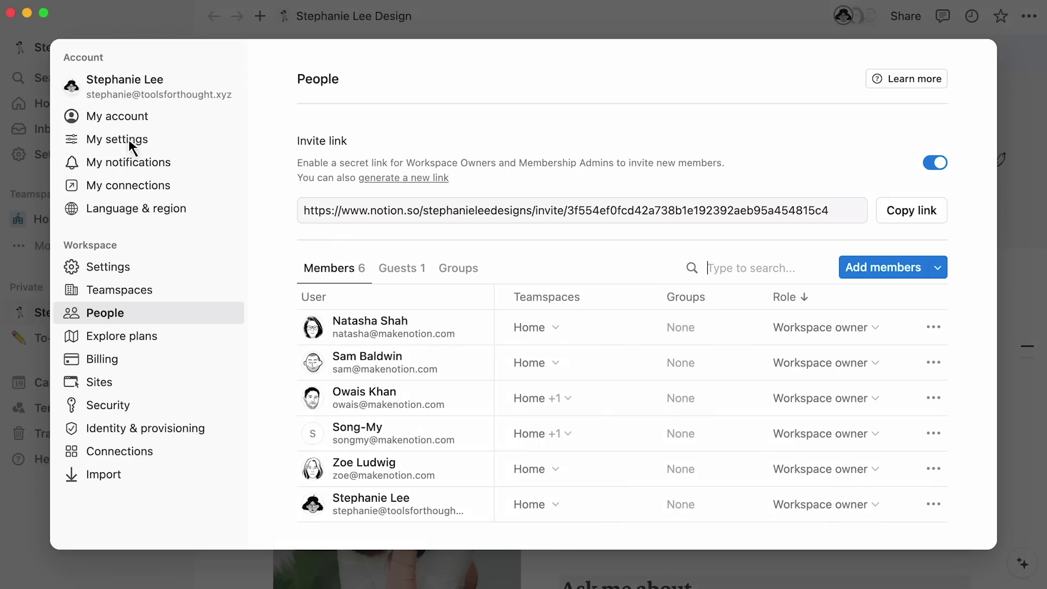
click(167, 376)
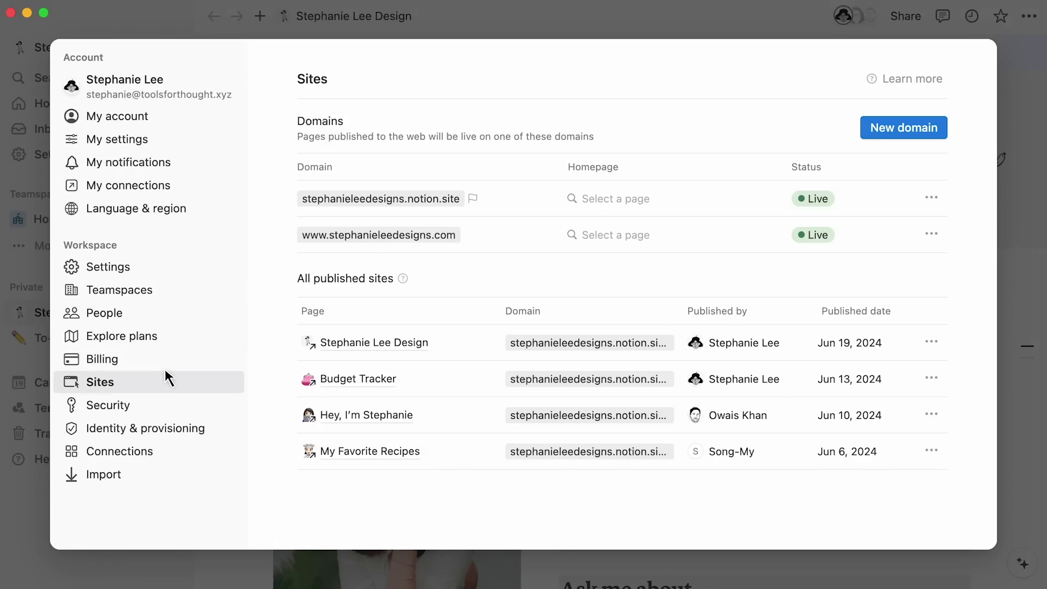
click(875, 129)
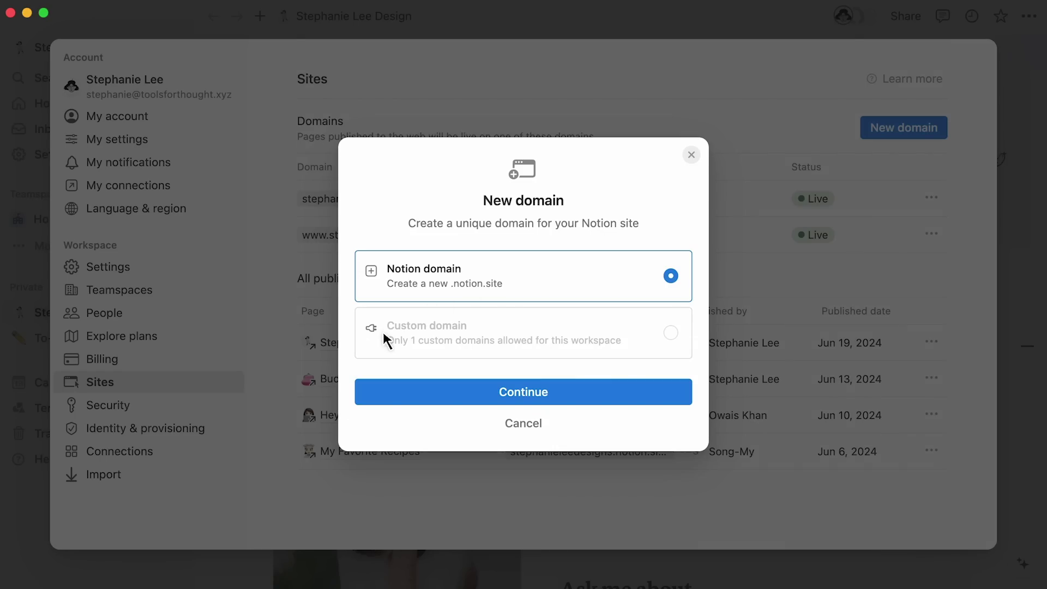
click(414, 385)
text(st)
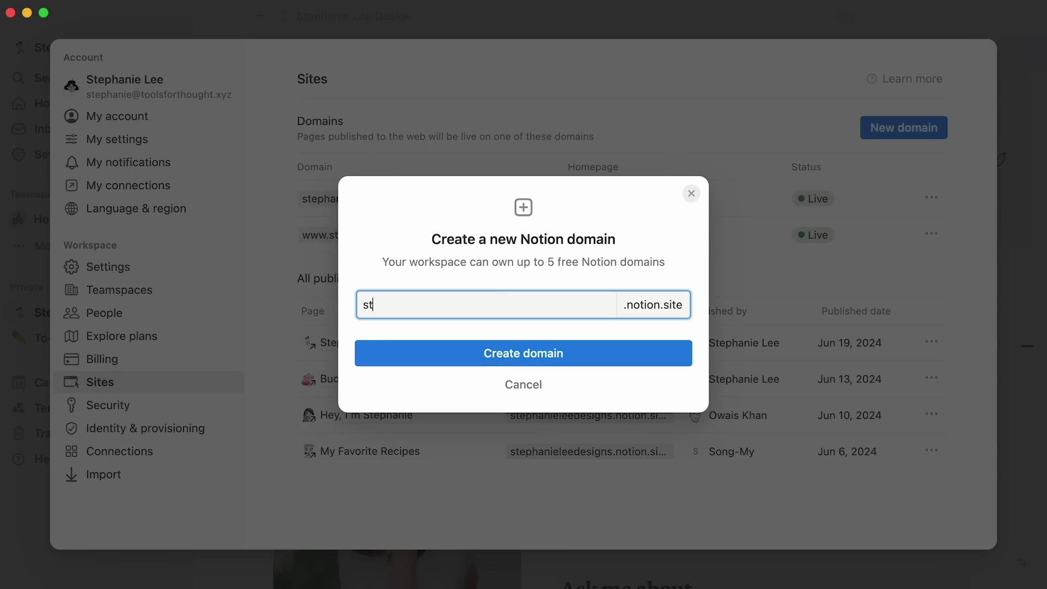
text(ephanieleecooks)
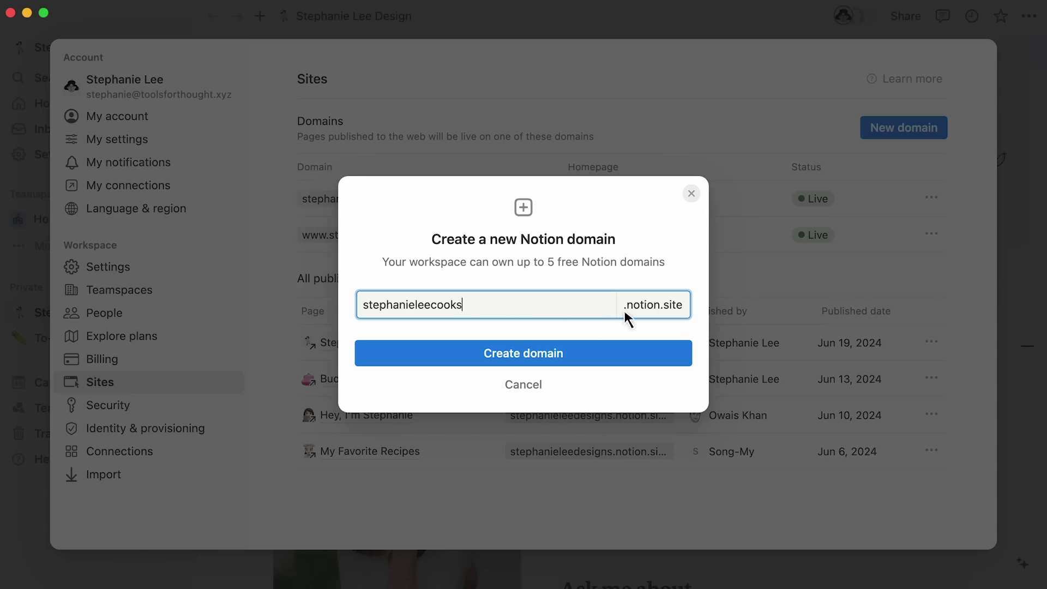
click(599, 347)
click(587, 345)
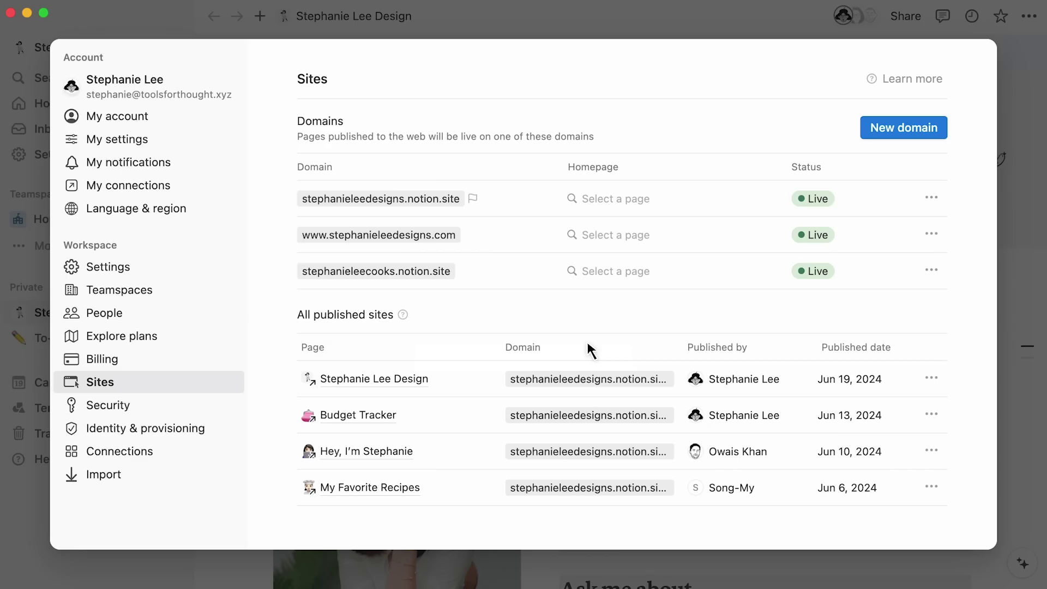
click(900, 17)
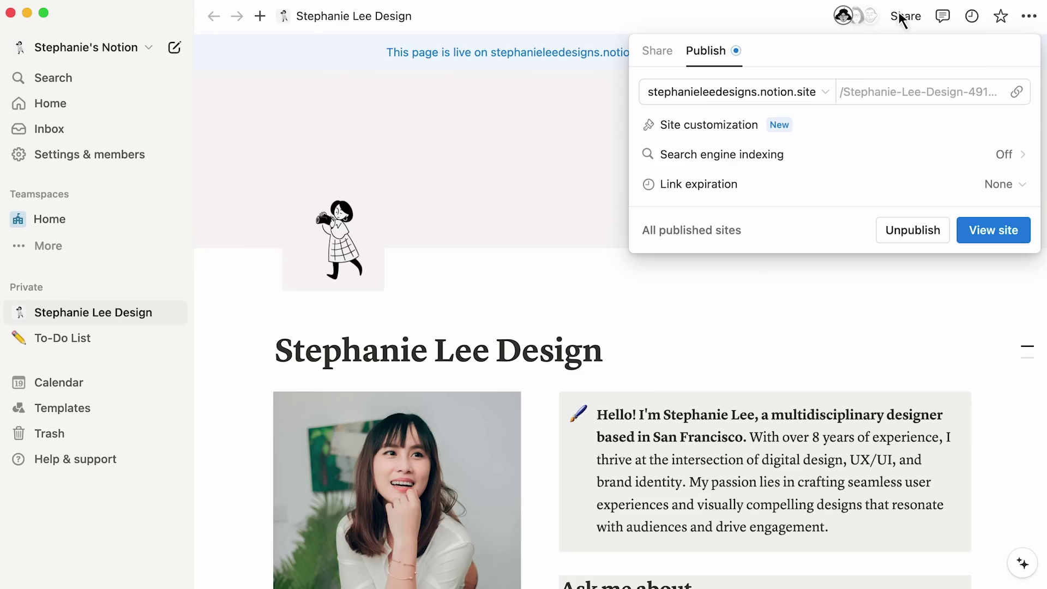
click(825, 89)
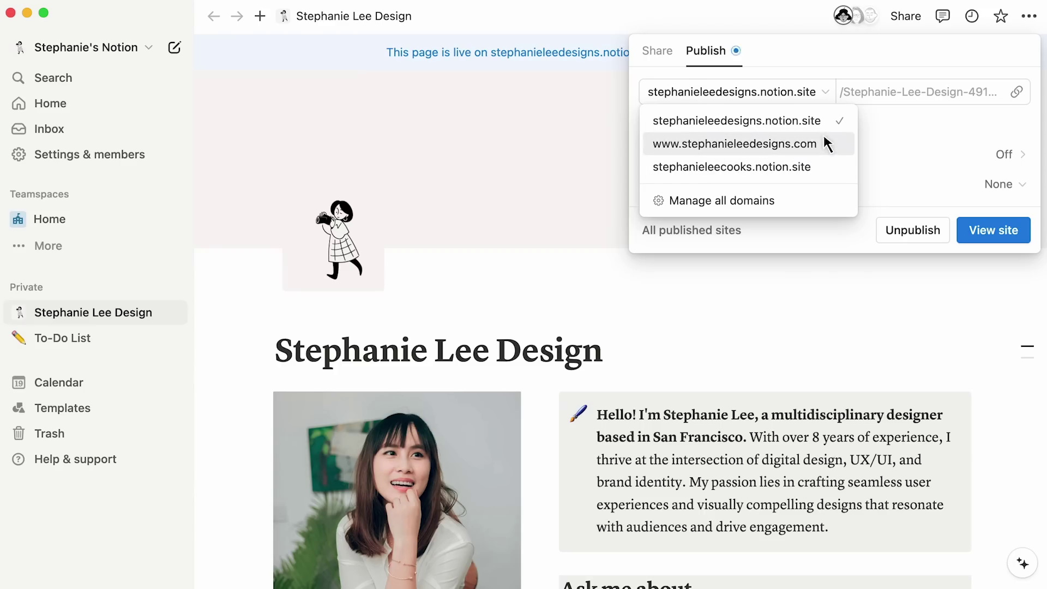
click(825, 144)
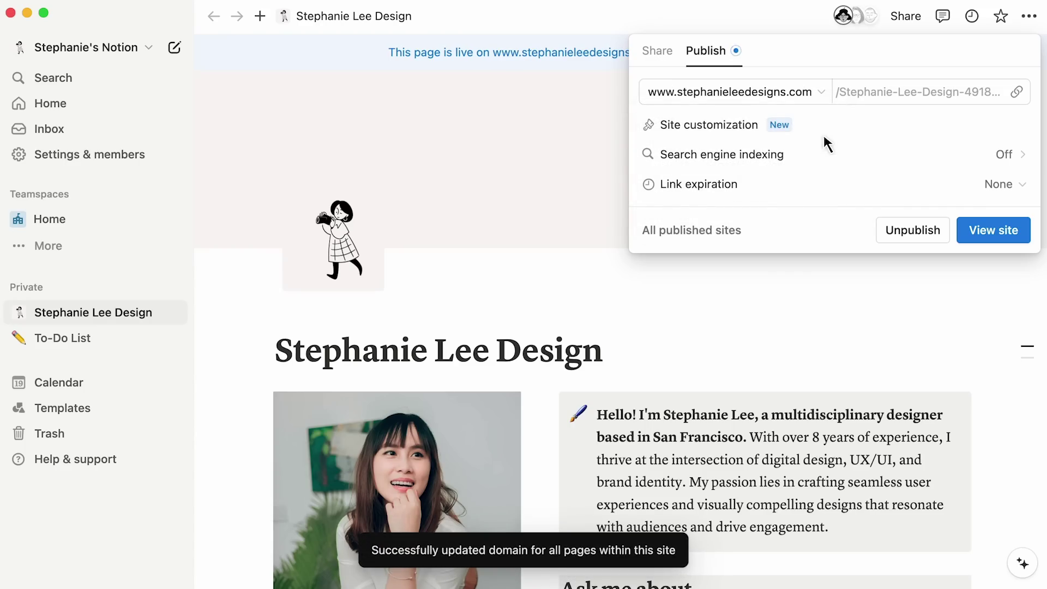
text(s)
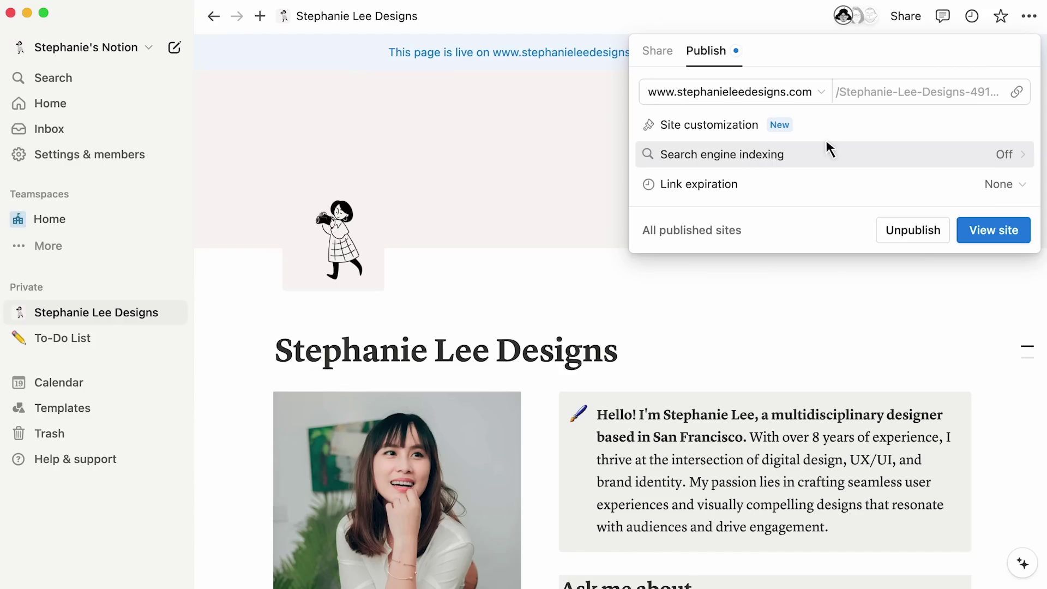
- Turn on search engine indexing and remove ' | Notion' from the link title
click(828, 153)
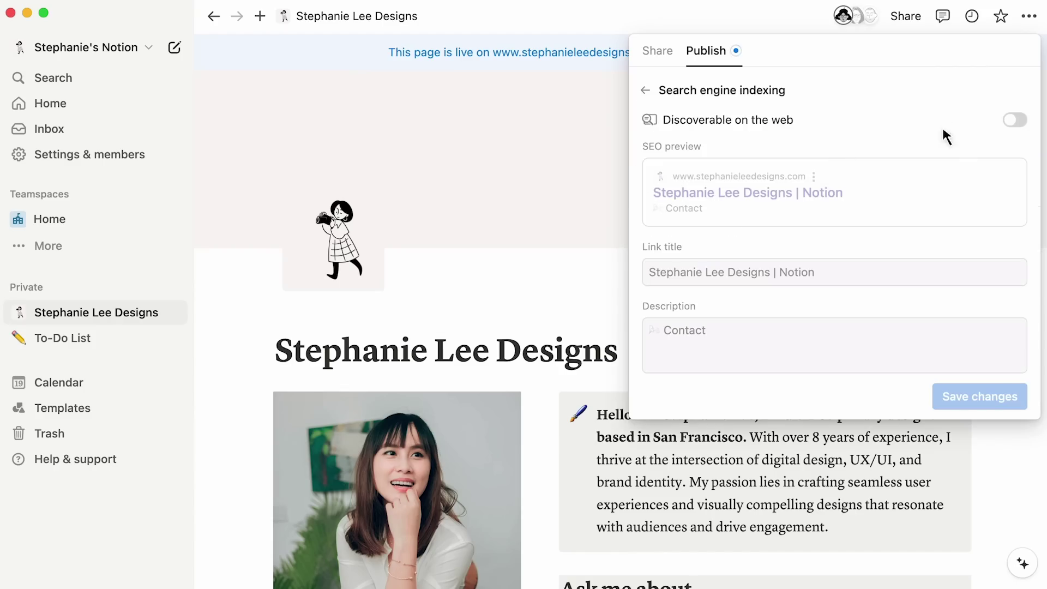
click(1006, 118)
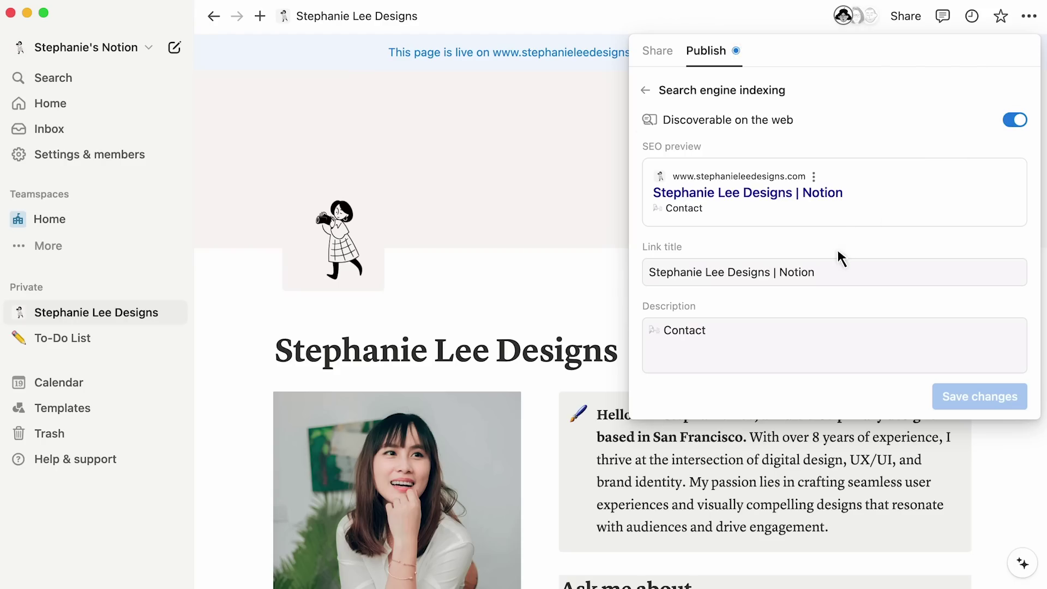
click(814, 261)
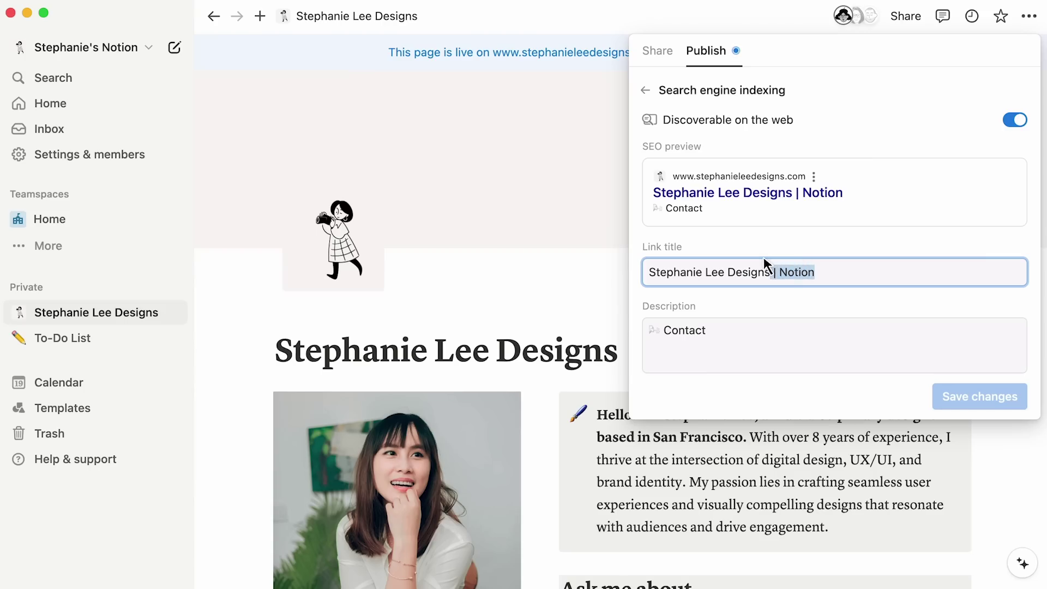
key(BackSpace)
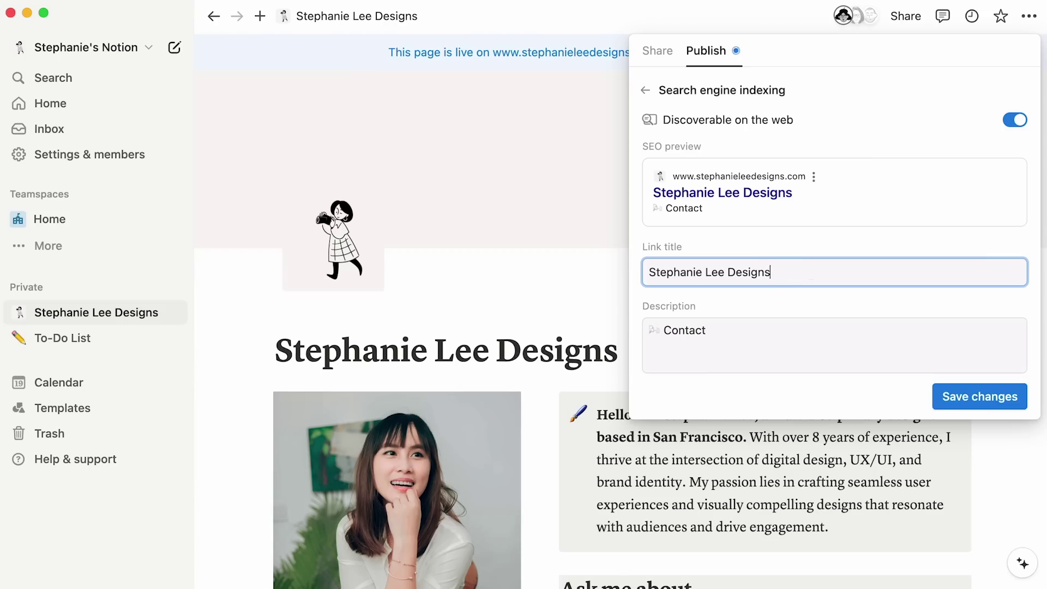
- Replace the 'Contact' description with the full SEO description of her design work
click(834, 345)
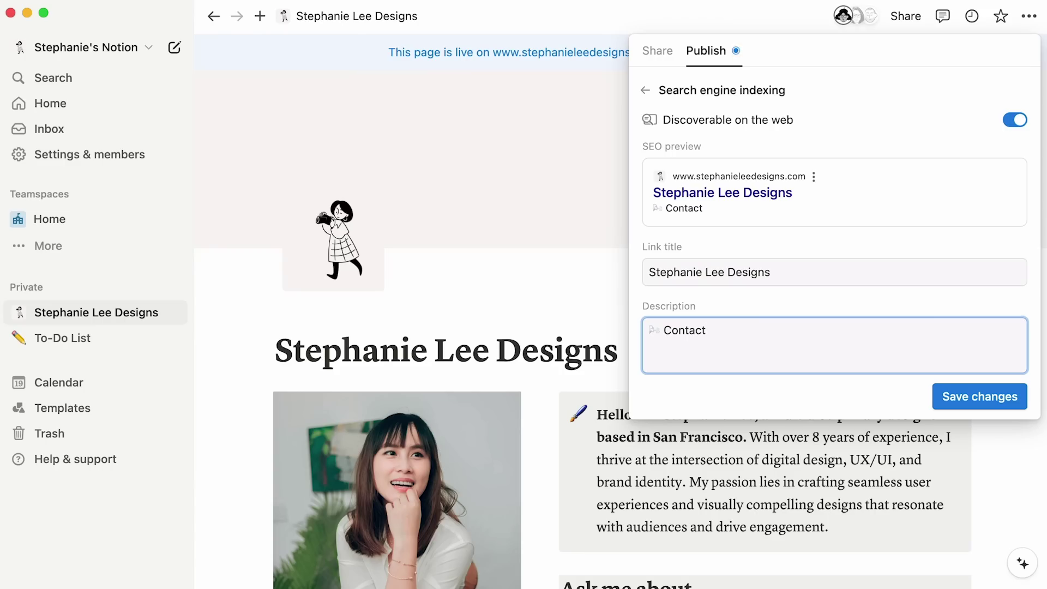
drag(648, 331, 709, 330)
key(super+v)
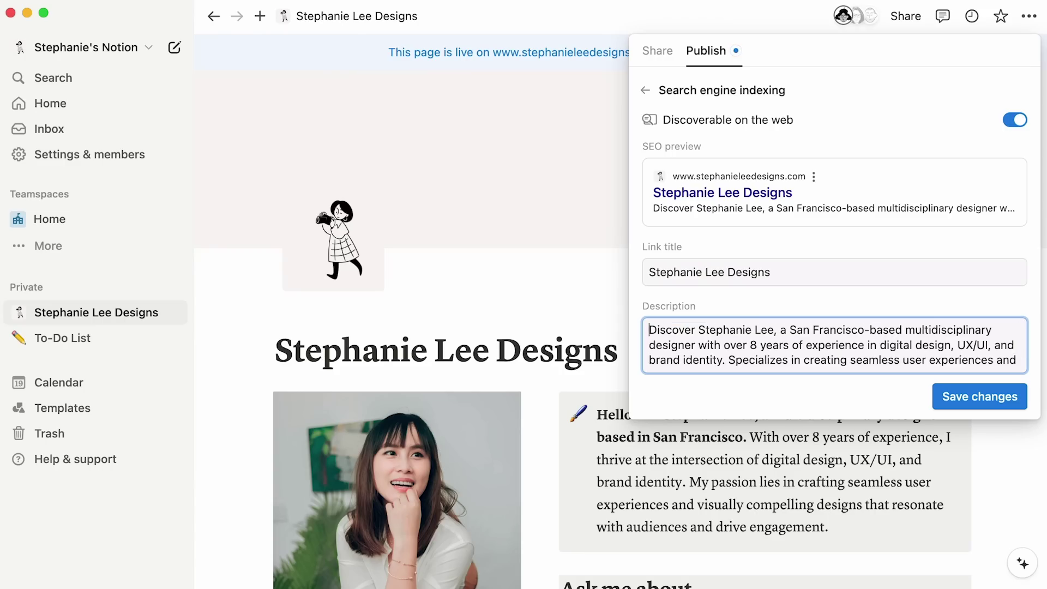
- Ask Notion AI to 'write a SEO description for my website that covers this information' using the intro callout
click(597, 414)
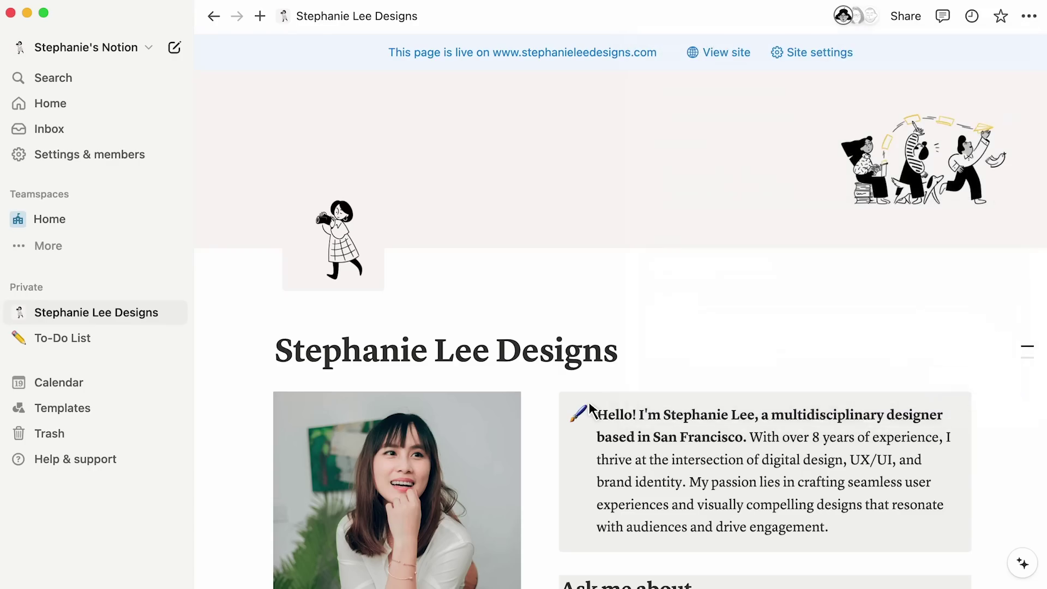
drag(596, 415, 832, 509)
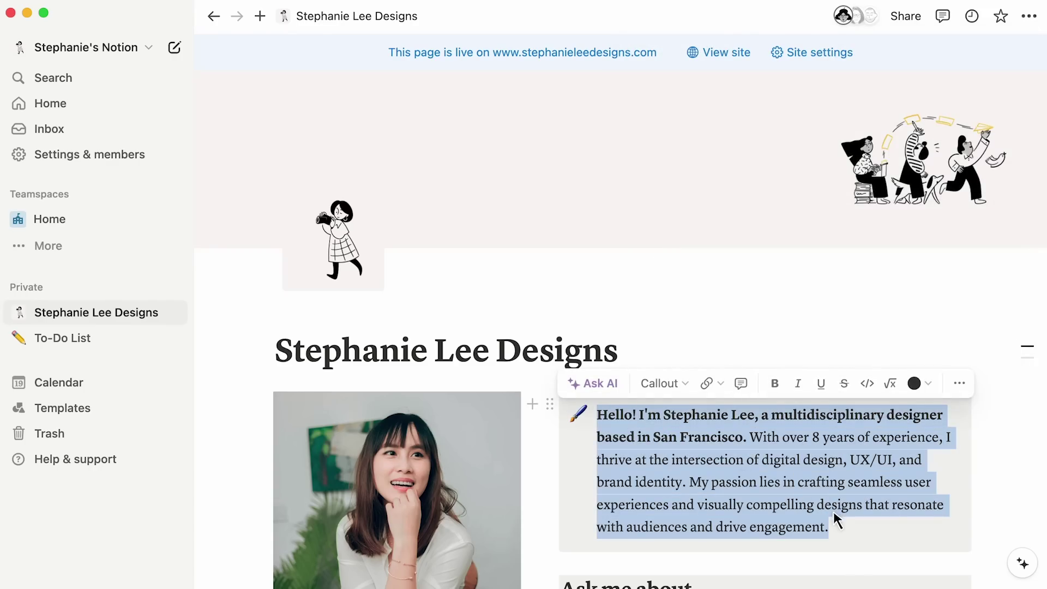
click(617, 380)
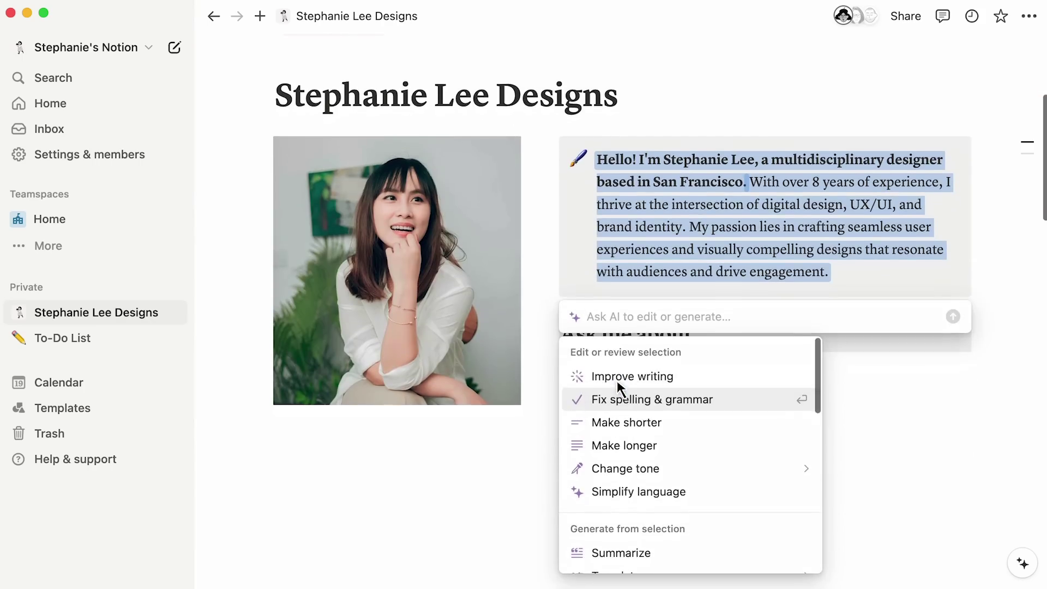
text(write a SEO description for)
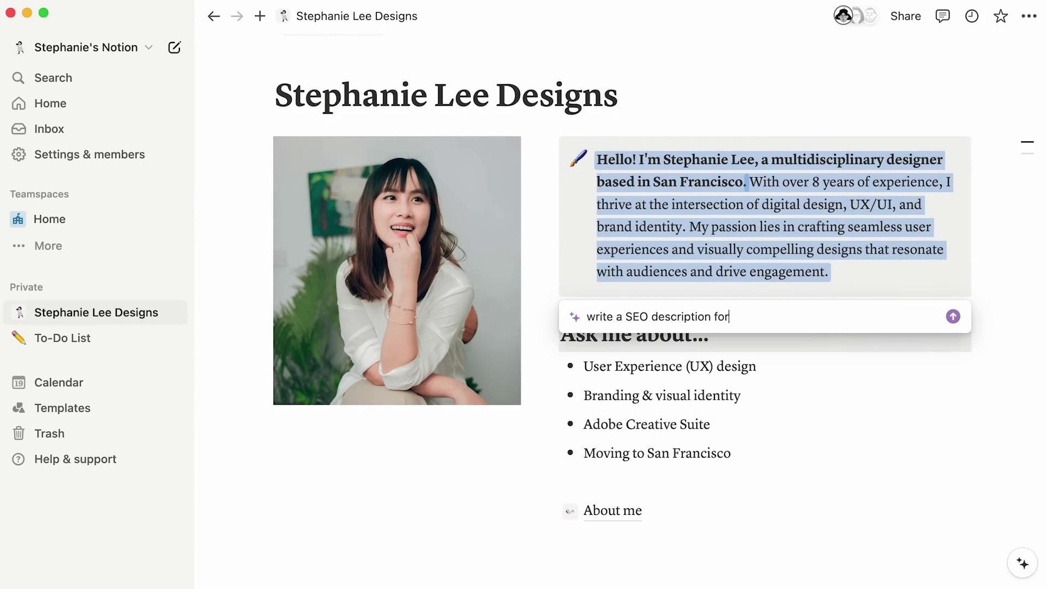
text( my website that covers this information)
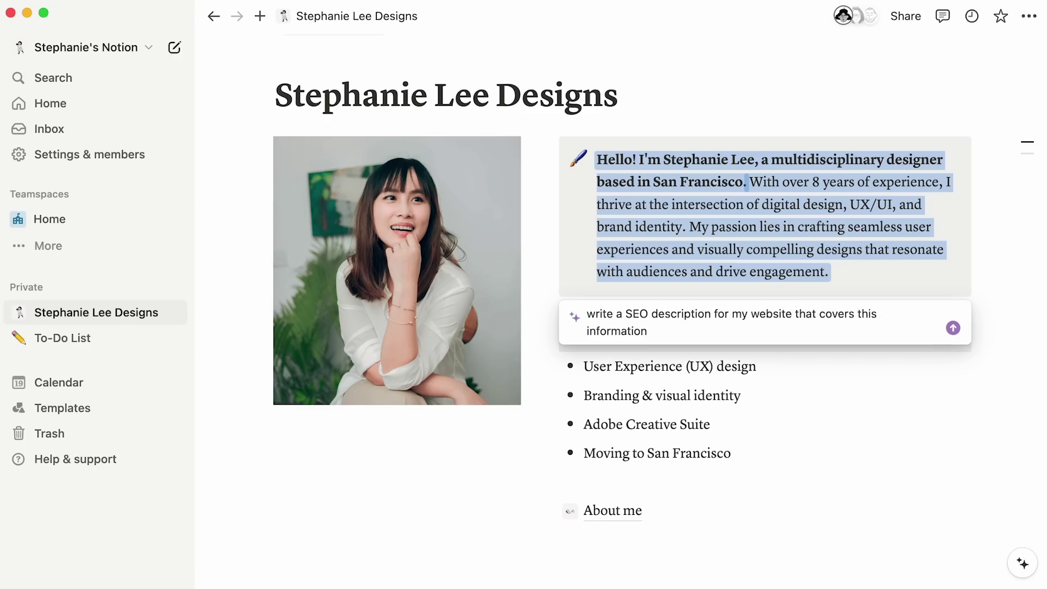
key(Return)
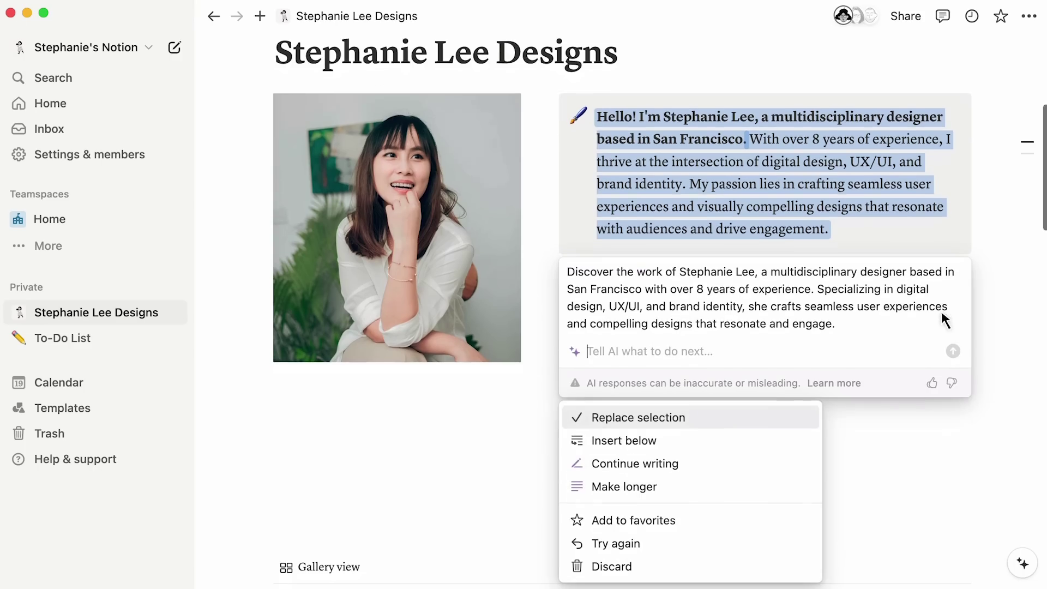
- Reopen publish settings and keep link expiration set to None
click(905, 16)
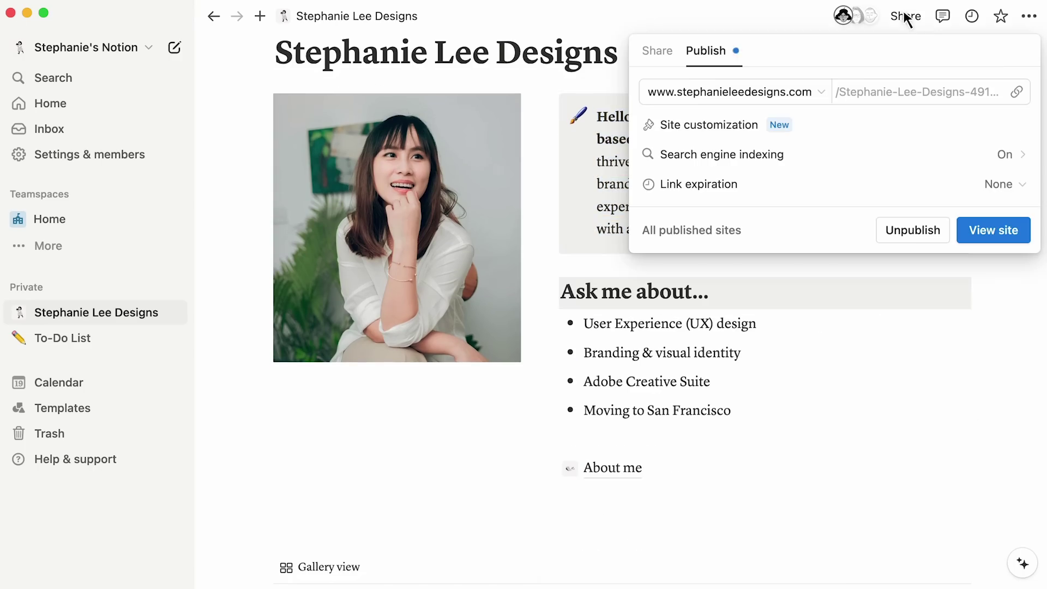
click(848, 172)
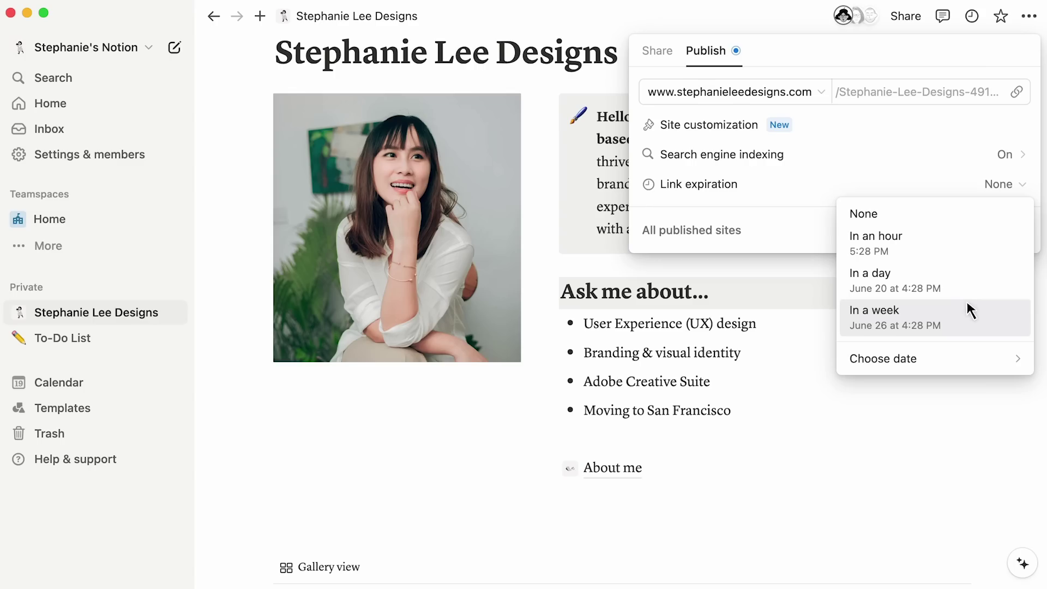
mouse_move(956, 344)
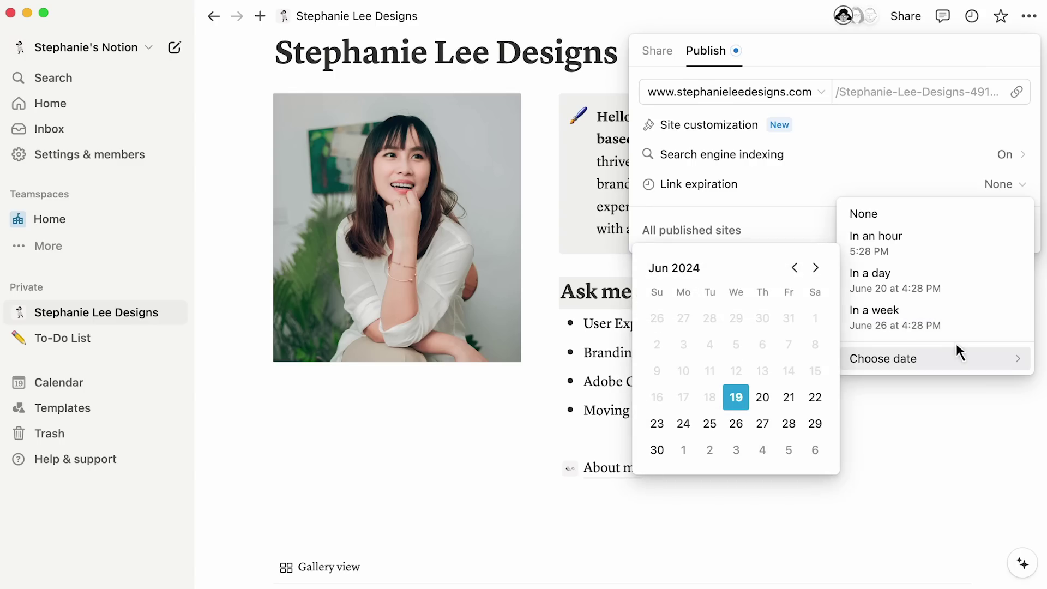
click(809, 214)
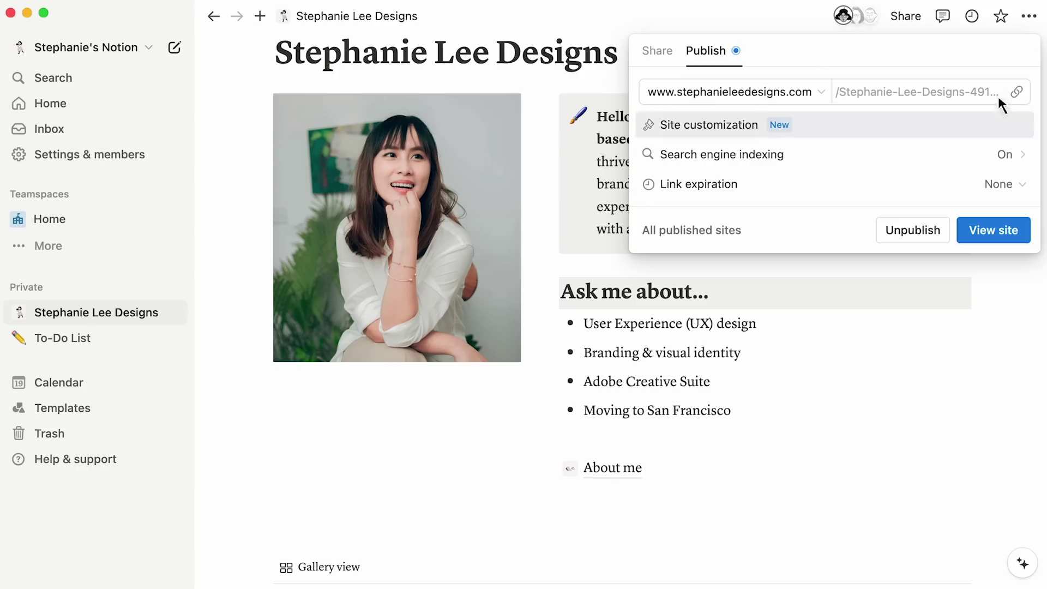
- Copy the live site link, then open Site customization and cancel without changes
click(1014, 92)
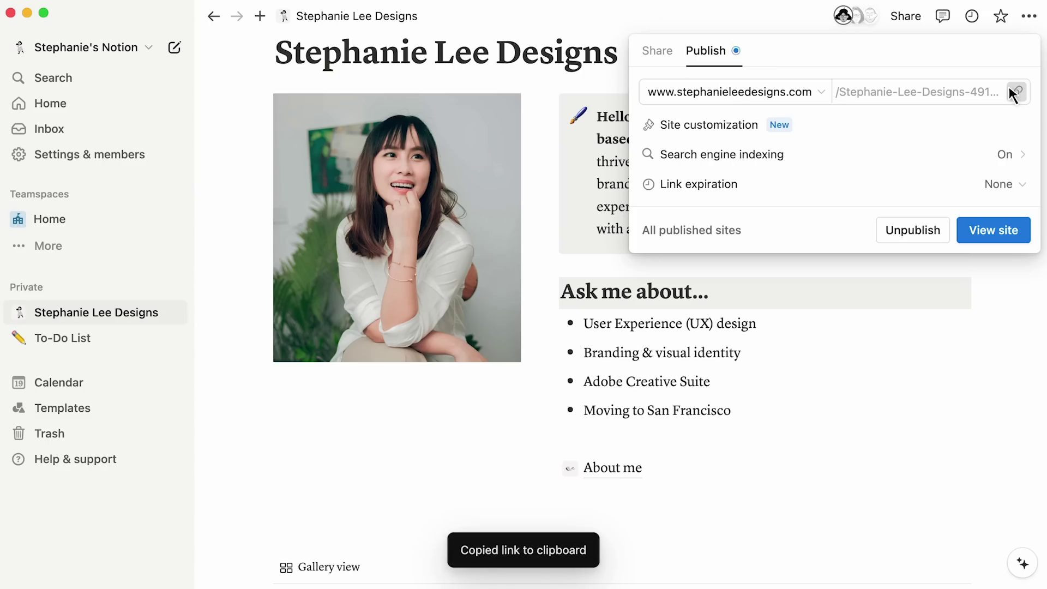
click(876, 125)
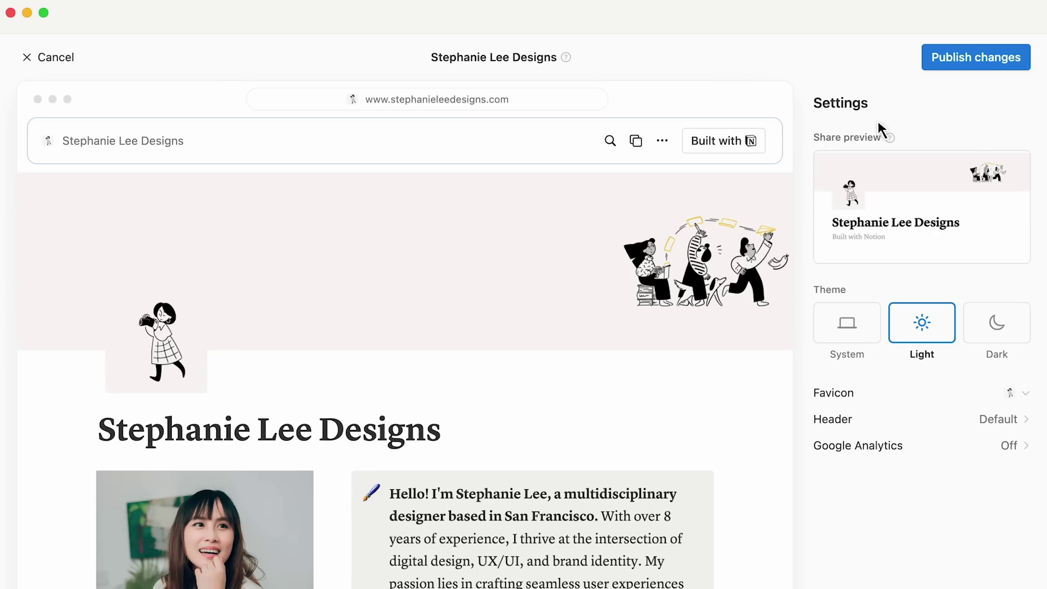
click(55, 57)
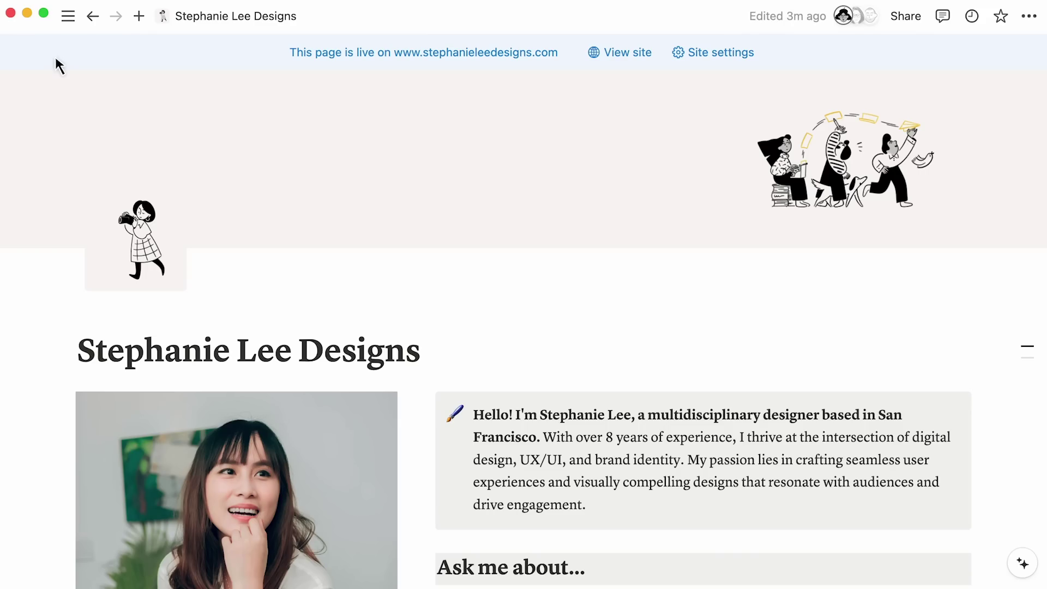
click(972, 16)
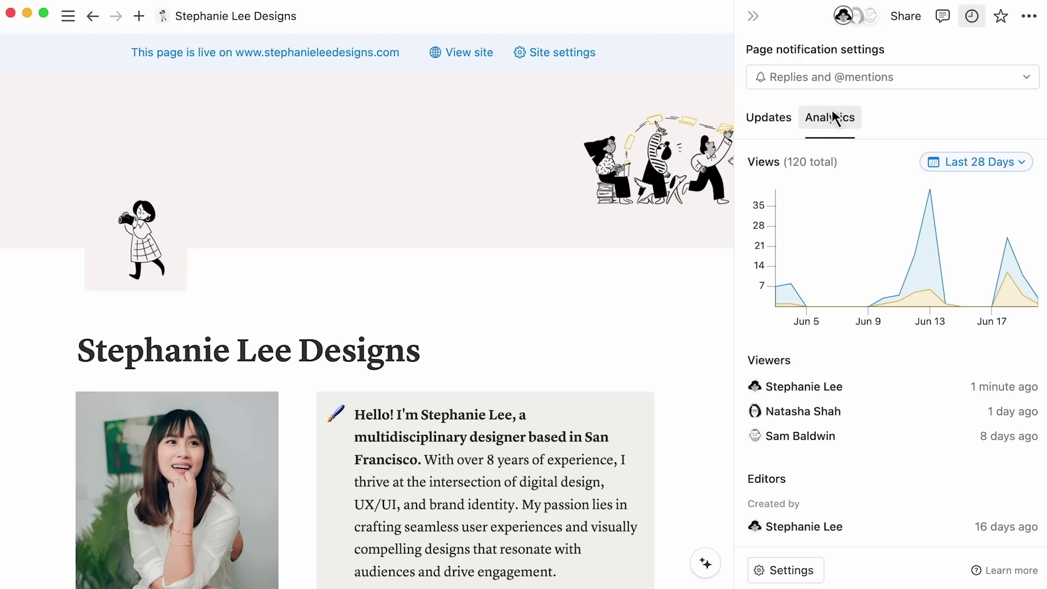
click(752, 16)
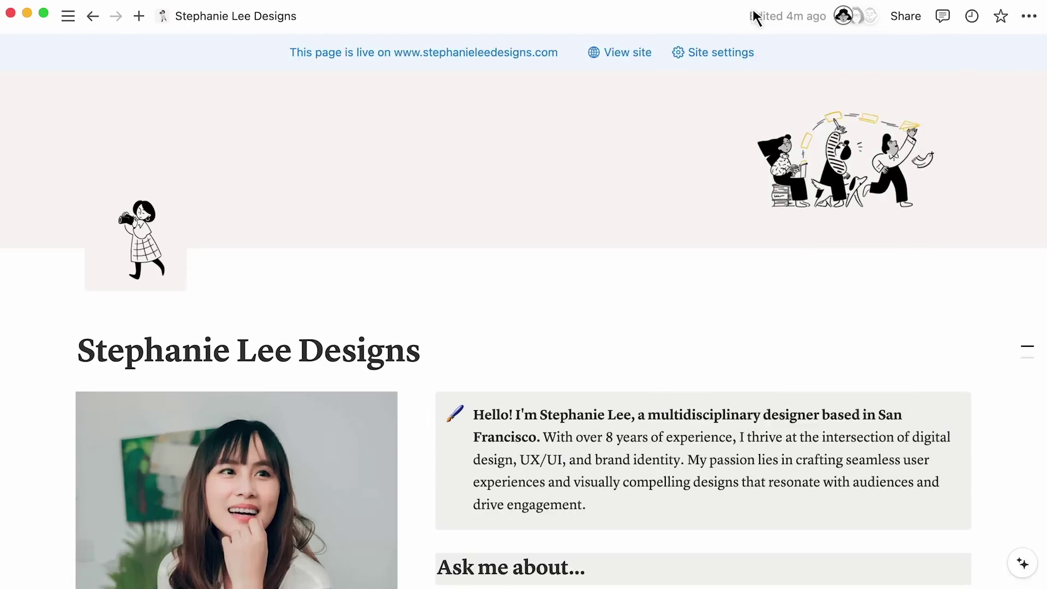